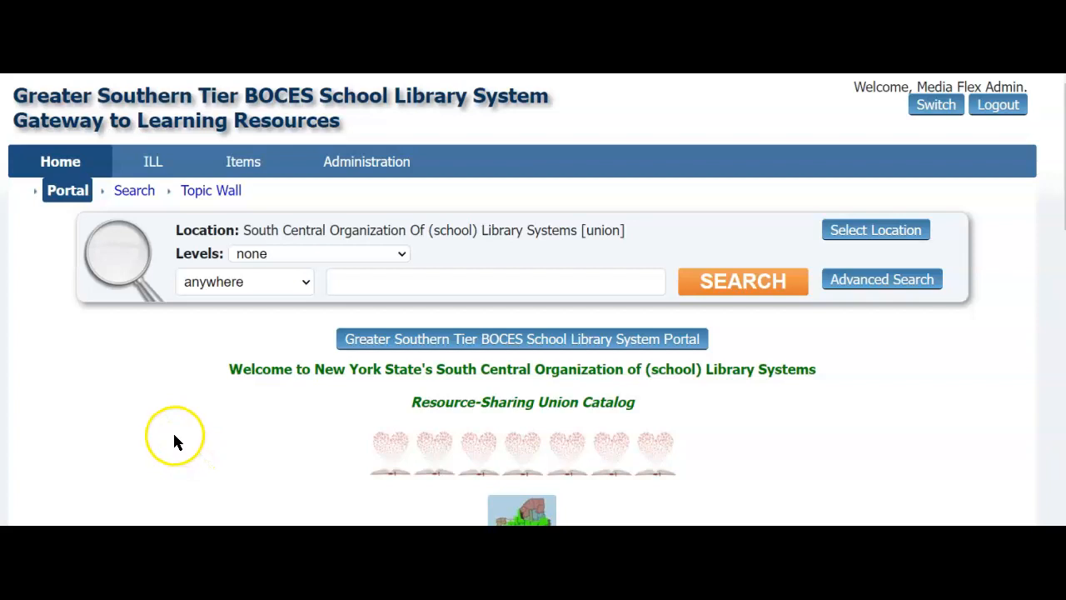
Step: Set the catalog search location to the GST BOCES SLS [GST] system
{"action": "left_click_drag", "start_coordinate": [244, 230], "coordinate": [645, 232]}
{"action": "left_click", "coordinate": [641, 237]}
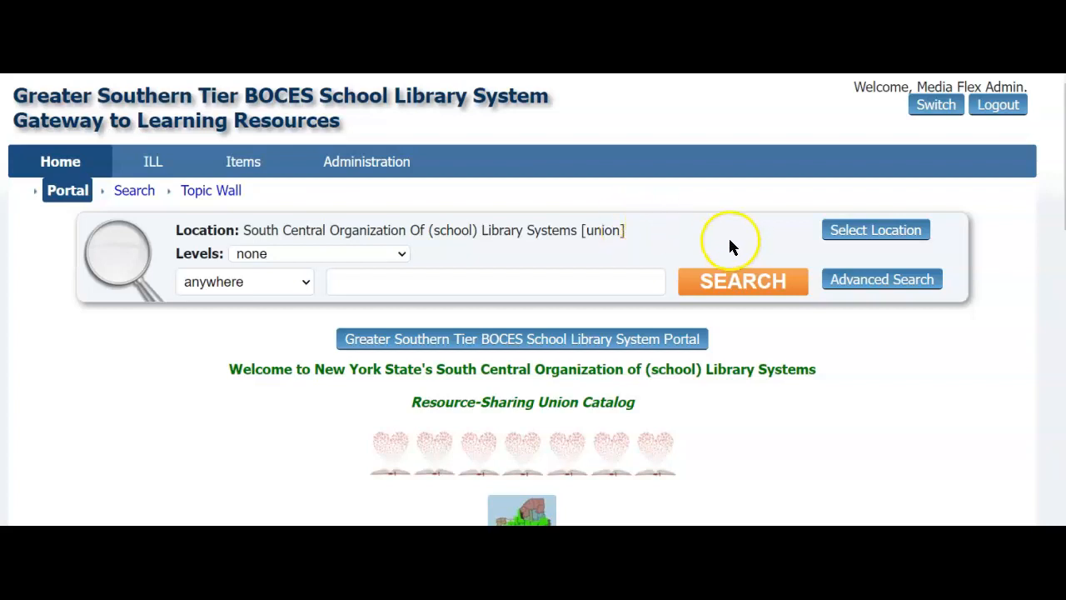
{"action": "left_click", "coordinate": [851, 233]}
{"action": "left_click", "coordinate": [762, 193]}
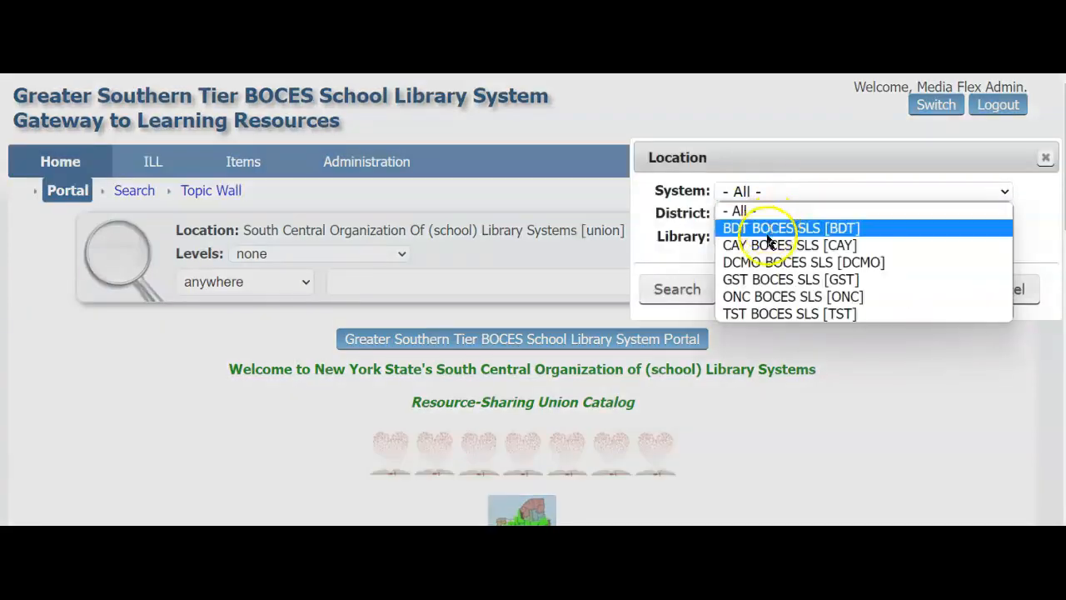
{"action": "left_click", "coordinate": [752, 284]}
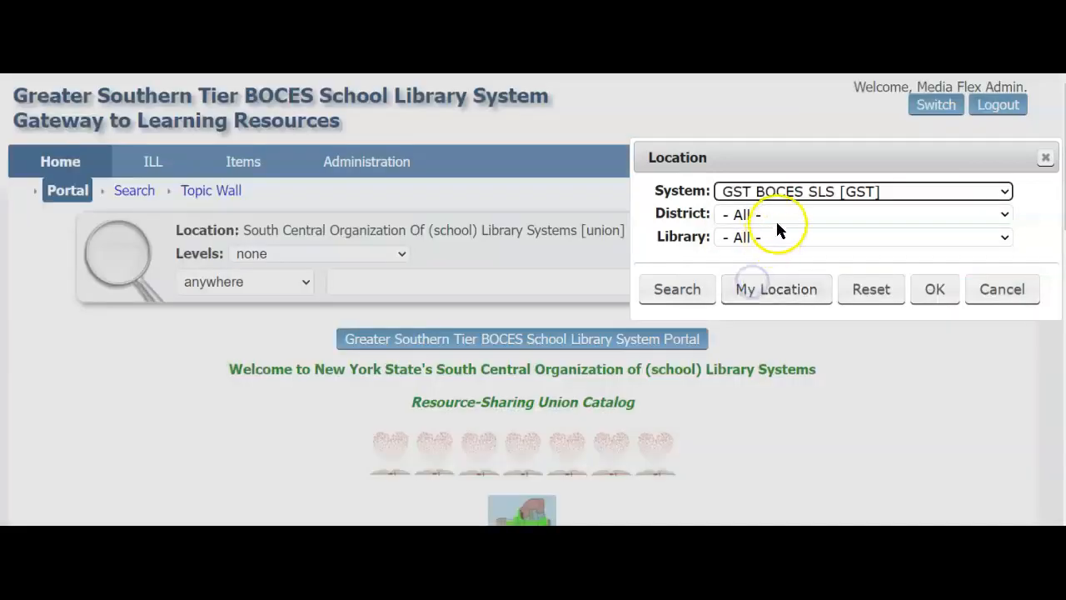
{"action": "left_click", "coordinate": [780, 199]}
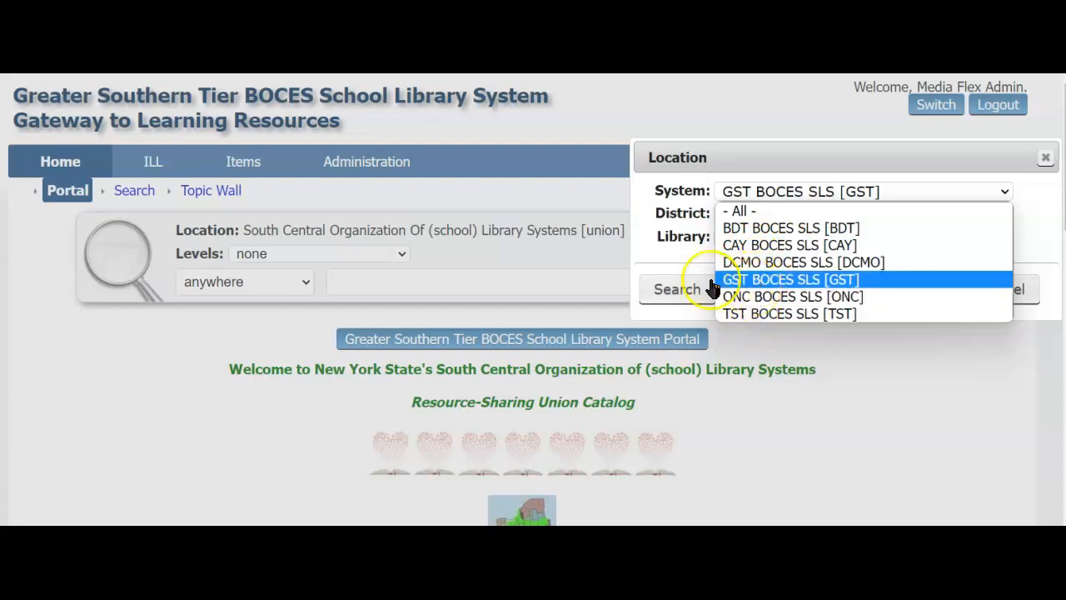
{"action": "left_click", "coordinate": [679, 217]}
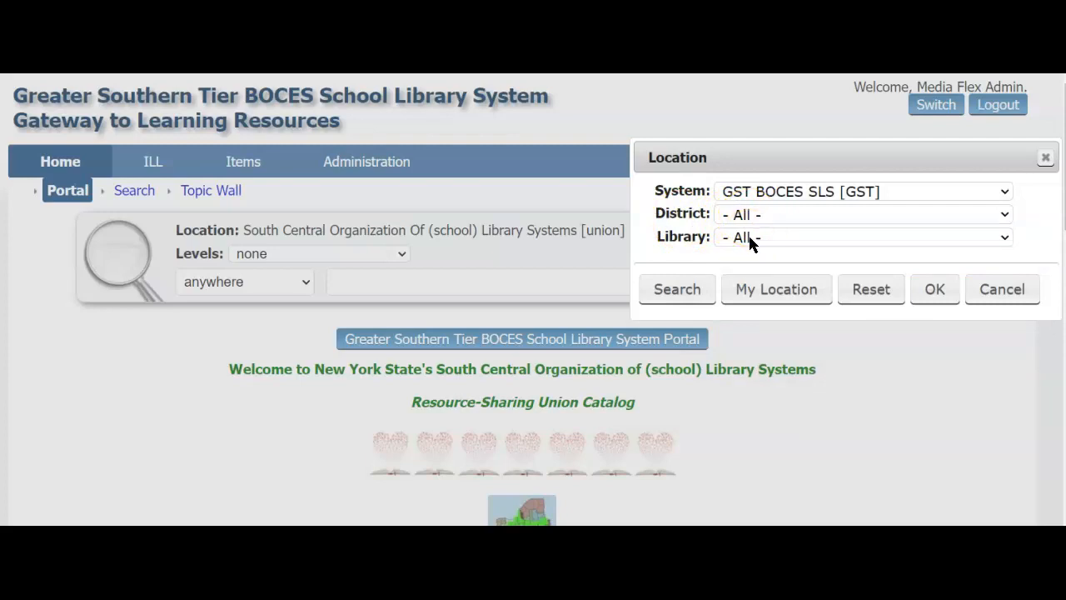
{"action": "left_click", "coordinate": [739, 194]}
{"action": "left_click", "coordinate": [926, 291]}
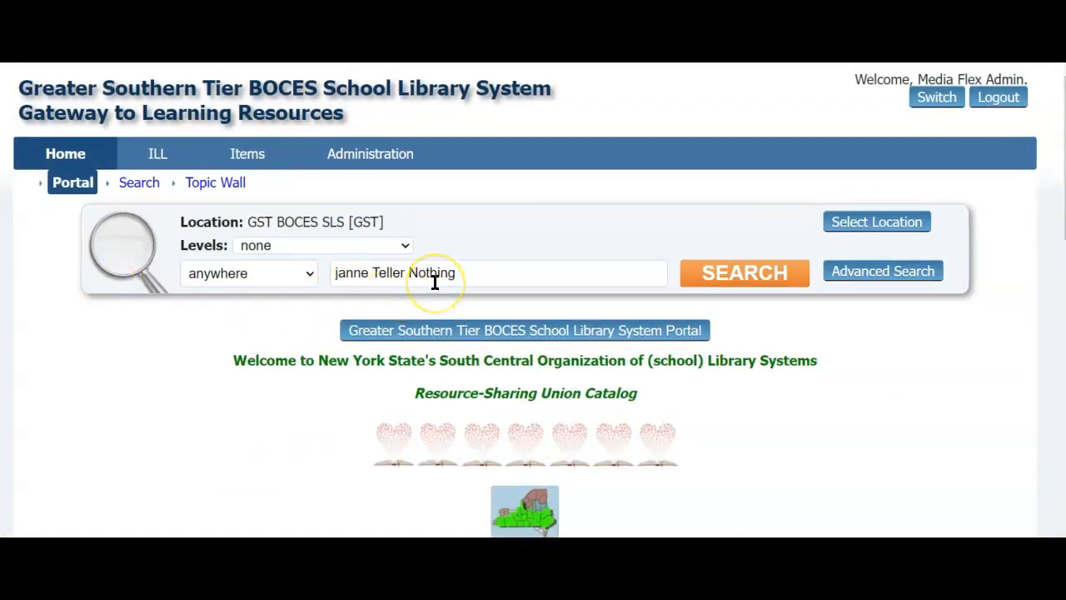
Step: Run an anywhere search for 'janne Teller Nothing' in the GST catalog
{"action": "left_click", "coordinate": [310, 275]}
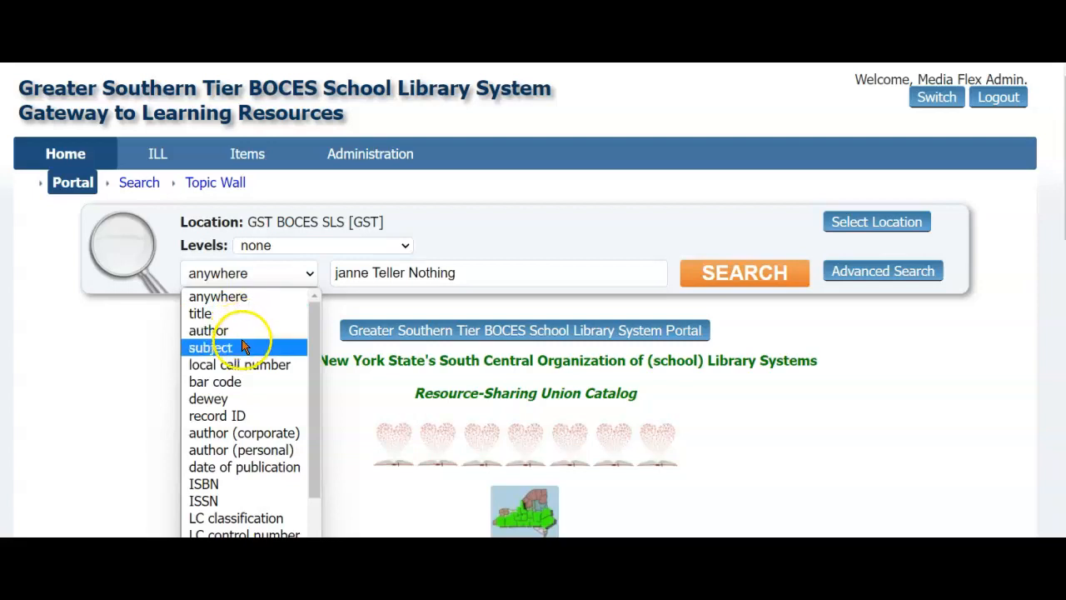
{"action": "left_click", "coordinate": [329, 300]}
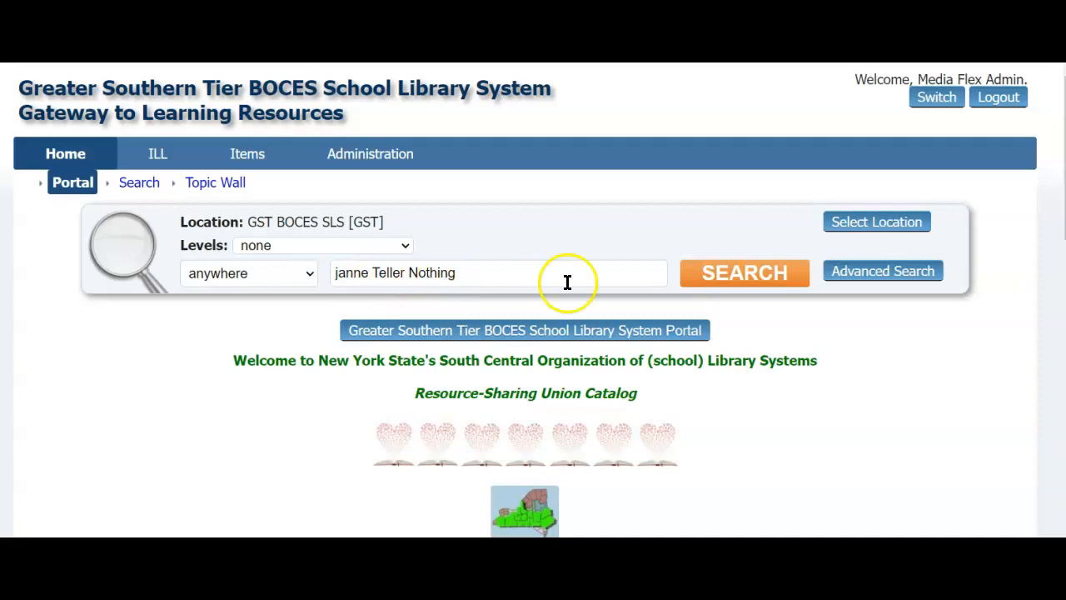
{"action": "left_click", "coordinate": [718, 278]}
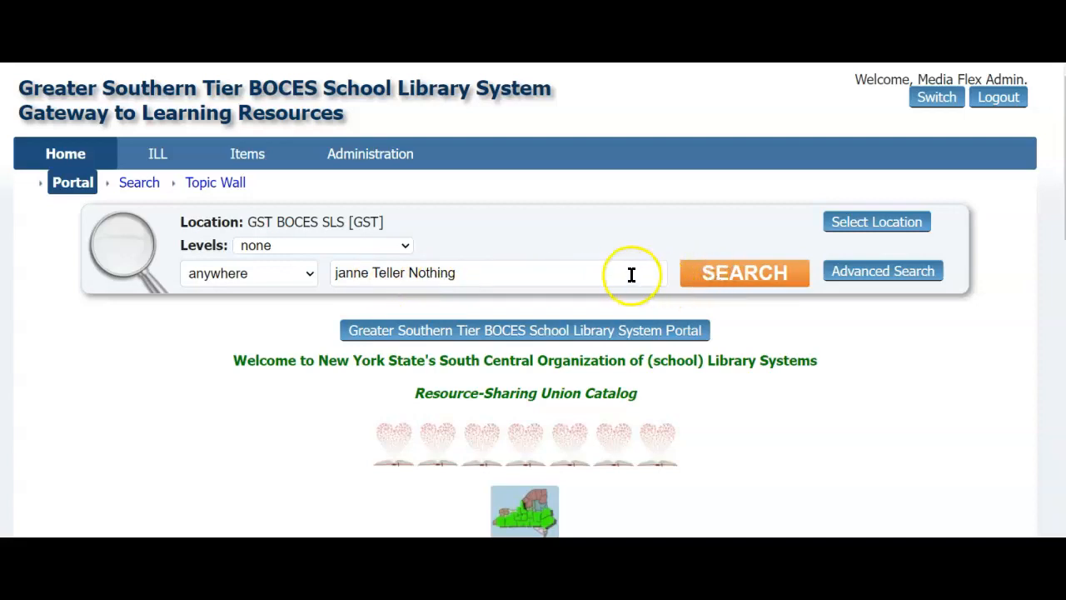
Step: Check the holding schools for each Nothing record, down to the 2010 record with 16 holdings
{"action": "scroll", "coordinate": [632, 275], "scroll_direction": "down", "scroll_amount": 4}
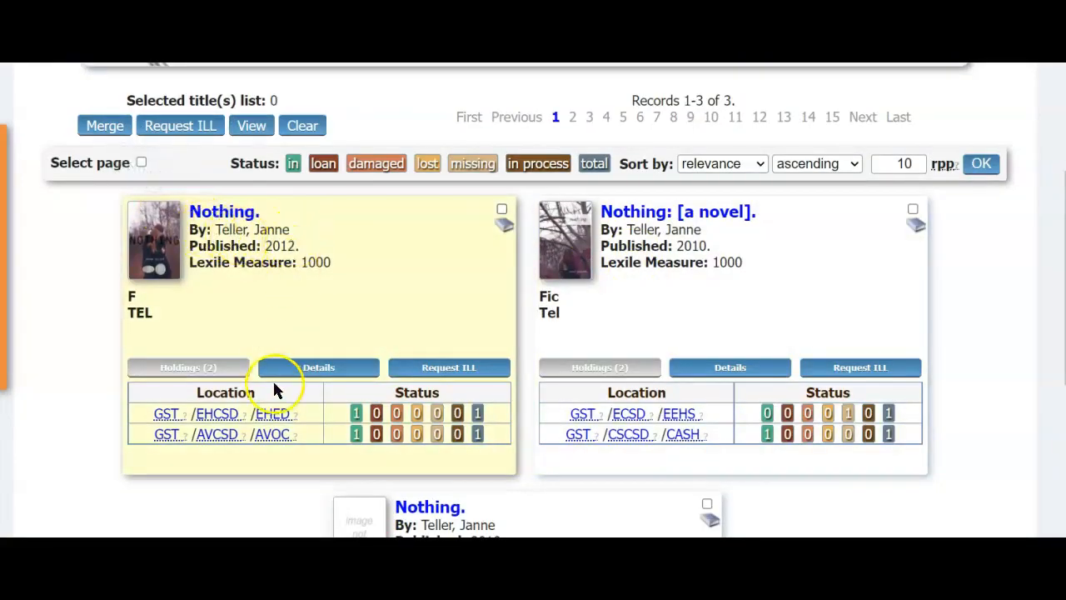
{"action": "left_click", "coordinate": [173, 425]}
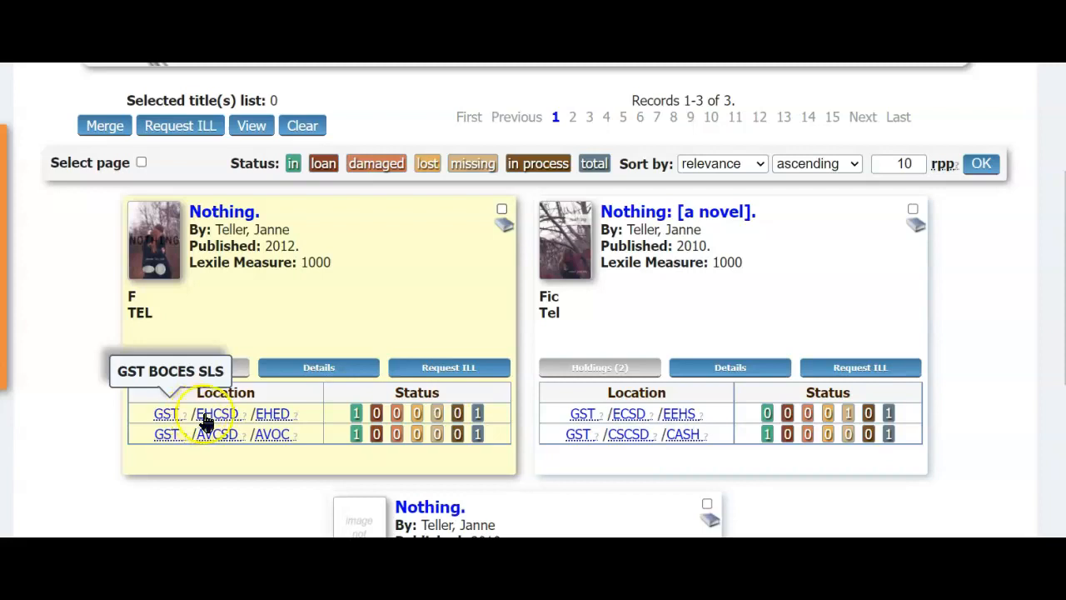
{"action": "mouse_move", "coordinate": [211, 423]}
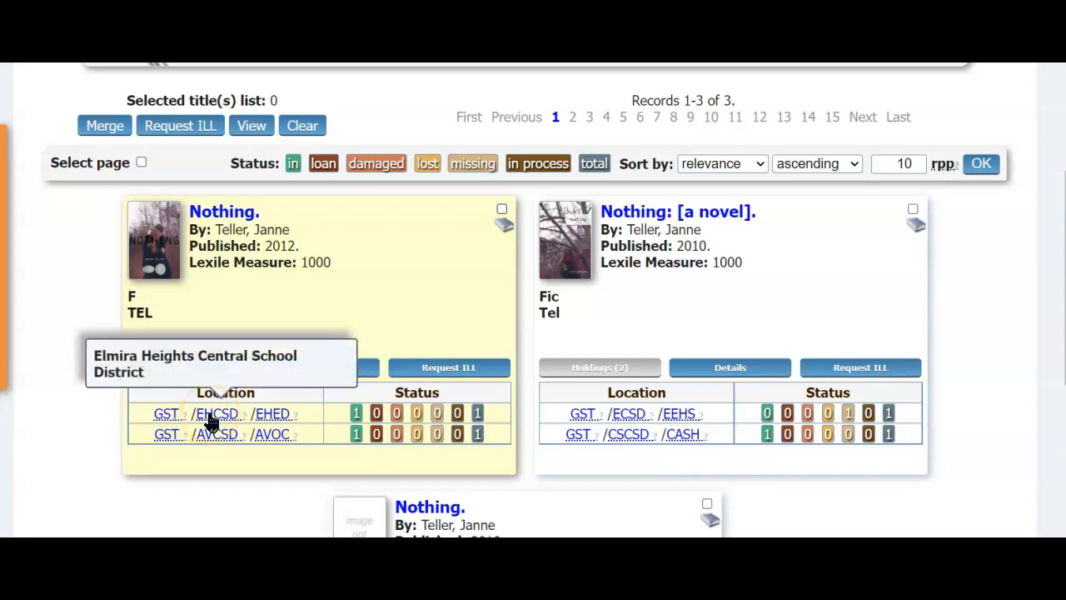
{"action": "mouse_move", "coordinate": [277, 421]}
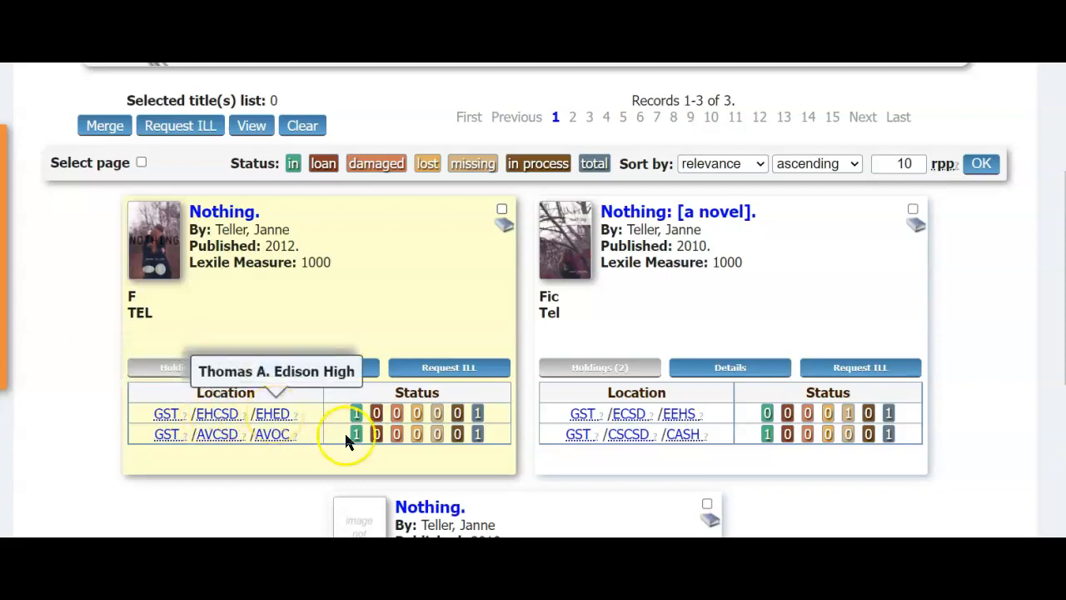
{"action": "mouse_move", "coordinate": [586, 426]}
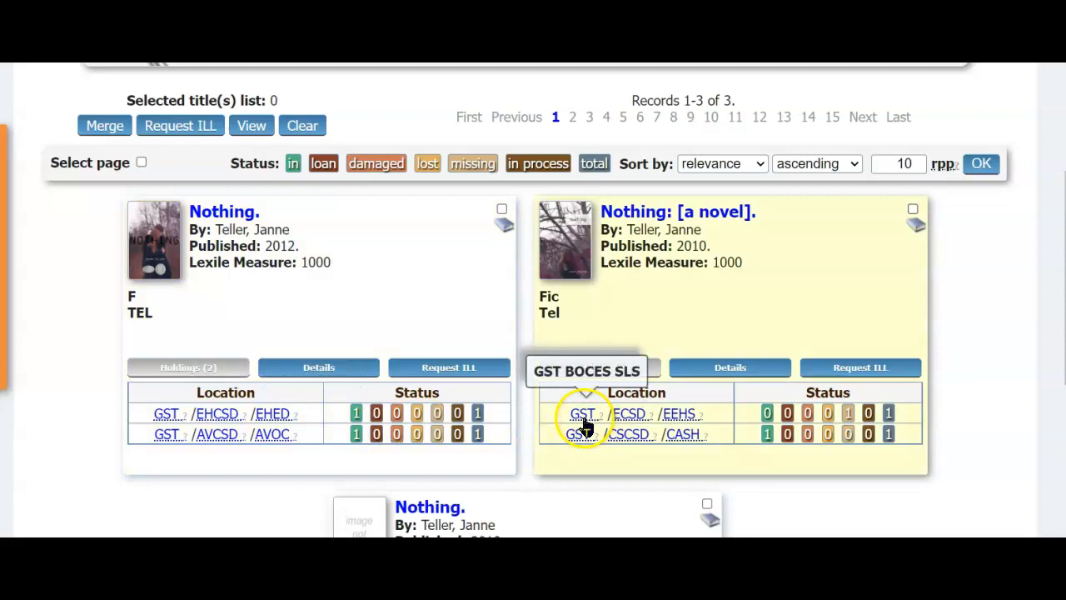
{"action": "mouse_move", "coordinate": [624, 420]}
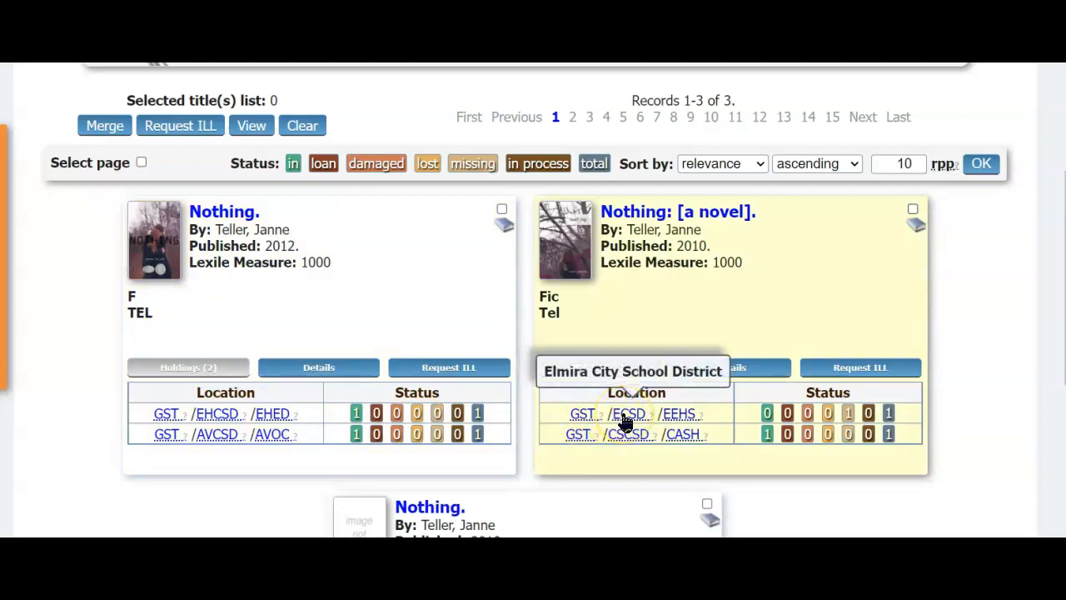
{"action": "mouse_move", "coordinate": [681, 420]}
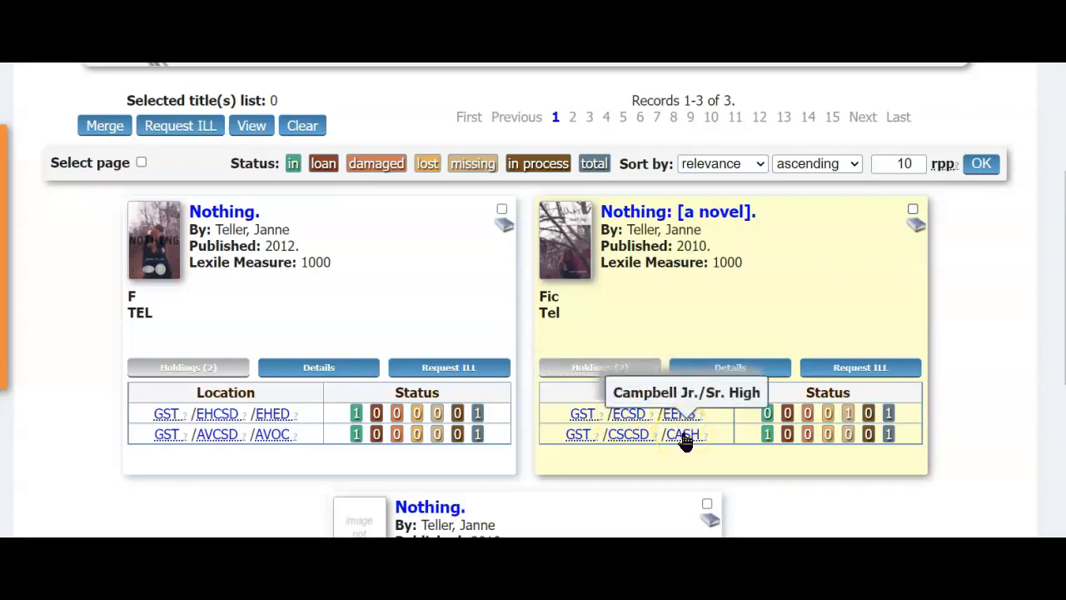
{"action": "scroll", "coordinate": [774, 498], "scroll_direction": "down", "scroll_amount": 3}
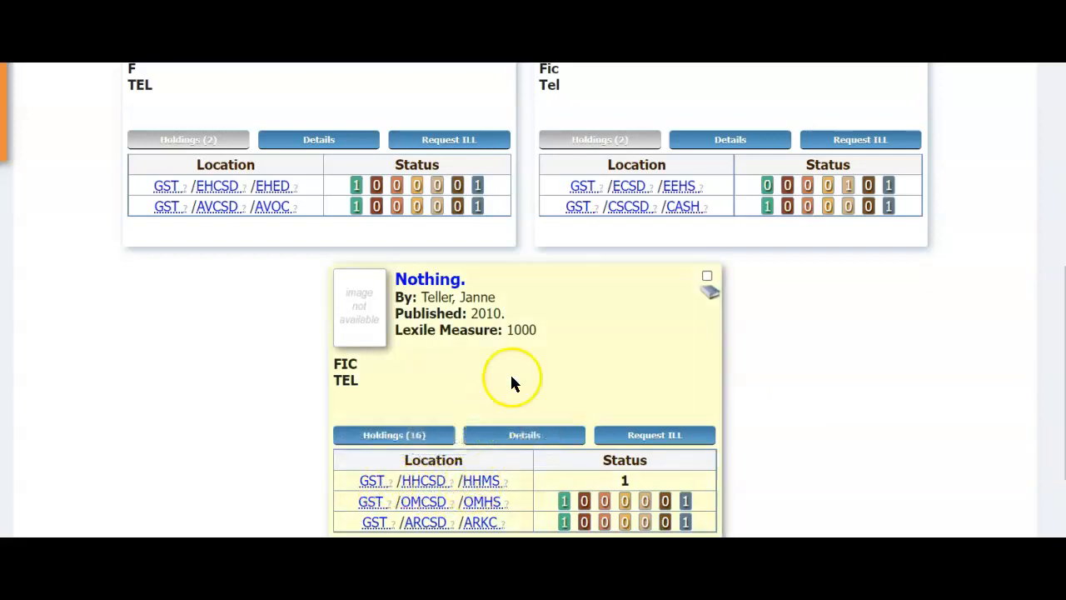
Step: Request an ILL of the 2010 Nothing record with Horseheads Middle as the lending library
{"action": "left_click", "coordinate": [660, 440]}
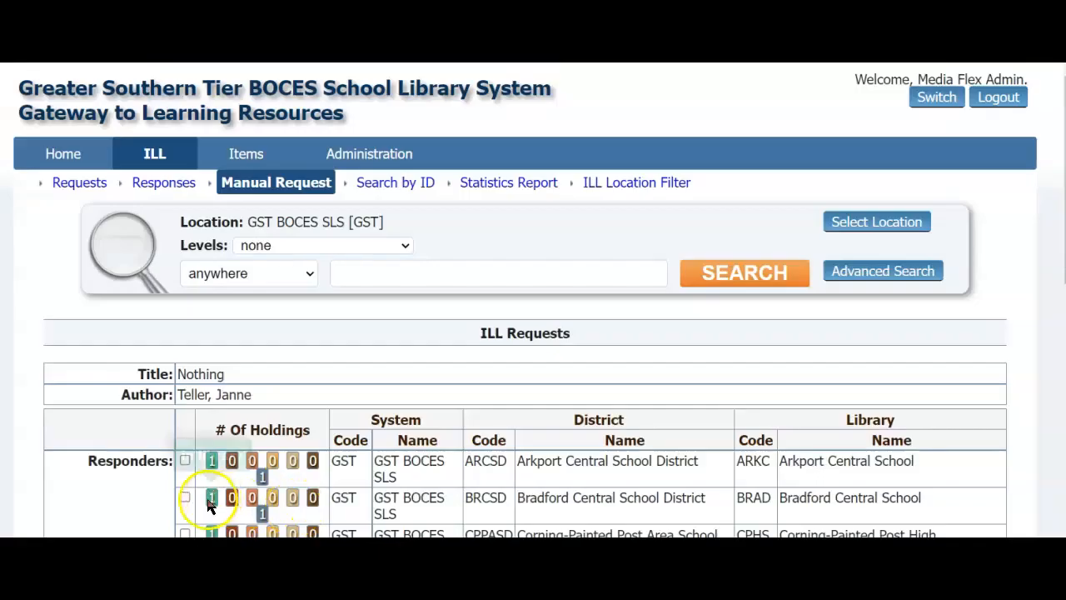
{"action": "scroll", "coordinate": [25, 350], "scroll_direction": "down", "scroll_amount": 3}
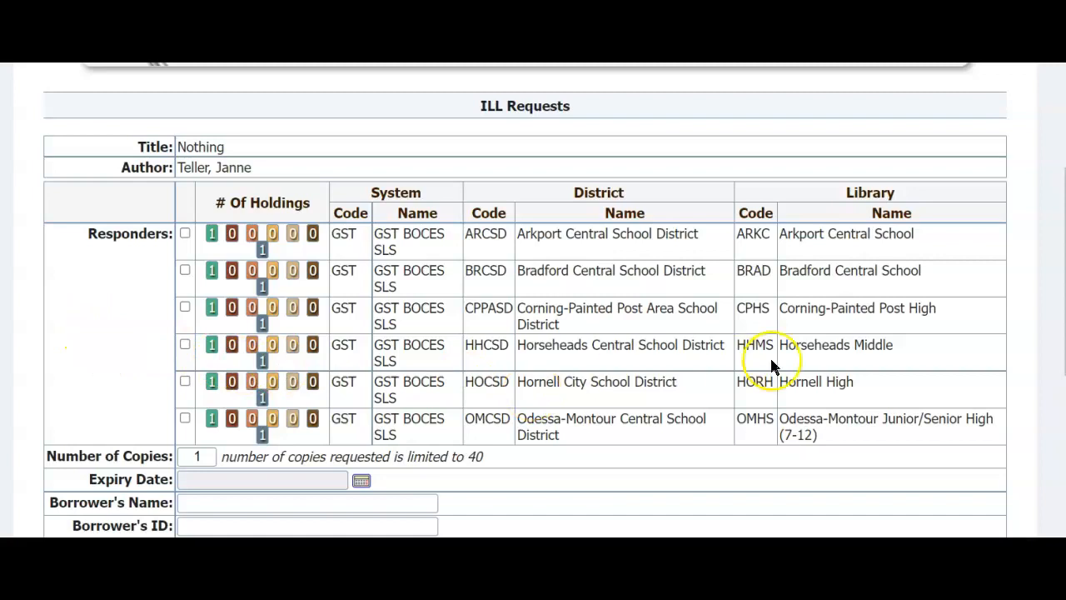
{"action": "left_click_drag", "start_coordinate": [777, 344], "coordinate": [930, 356]}
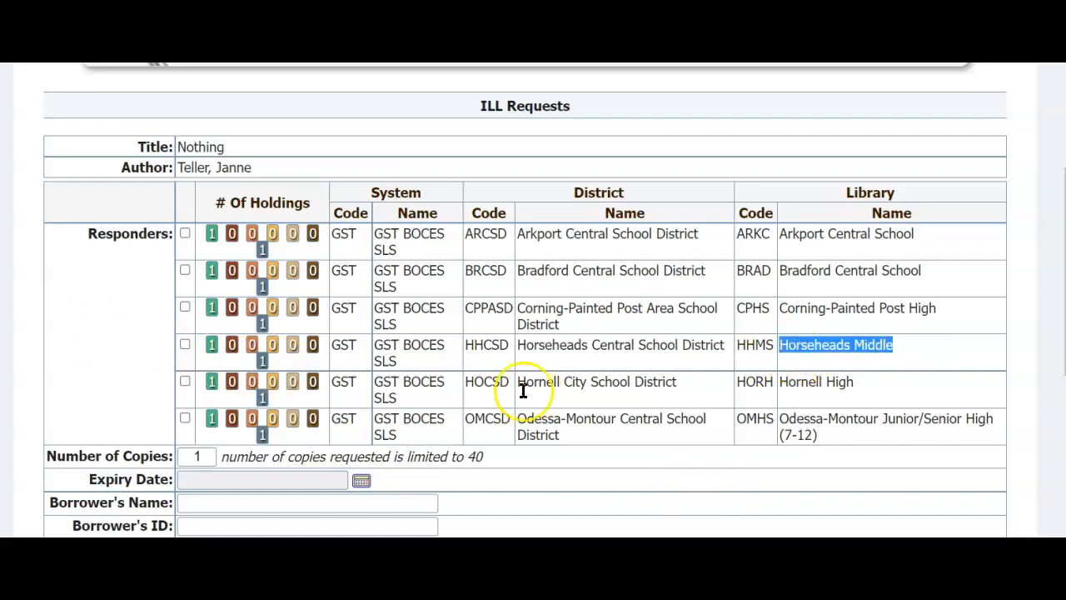
{"action": "left_click", "coordinate": [185, 345]}
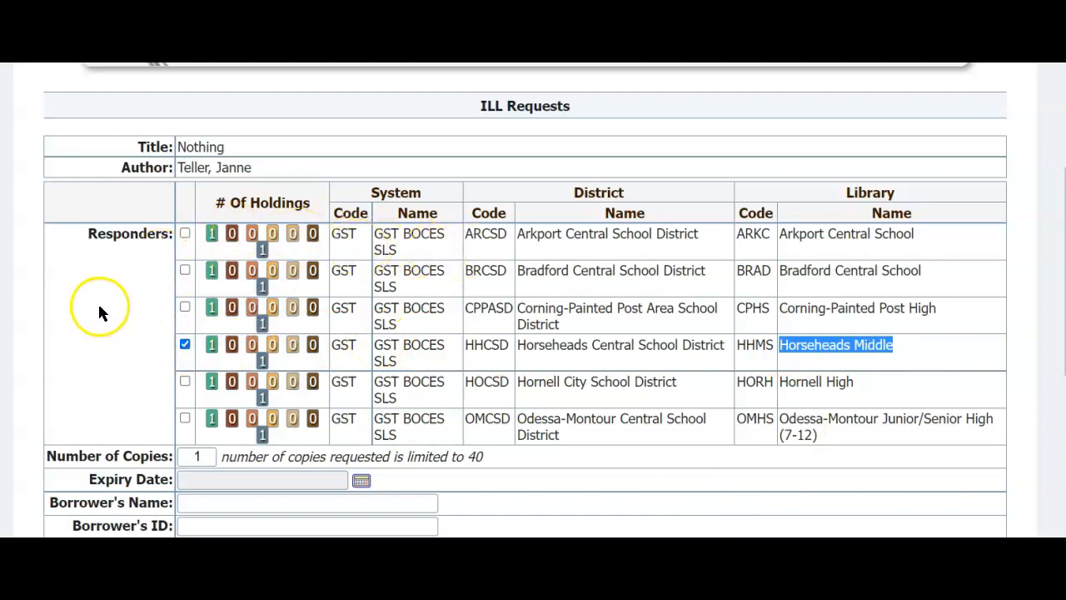
{"action": "scroll", "coordinate": [97, 304], "scroll_direction": "down", "scroll_amount": 3}
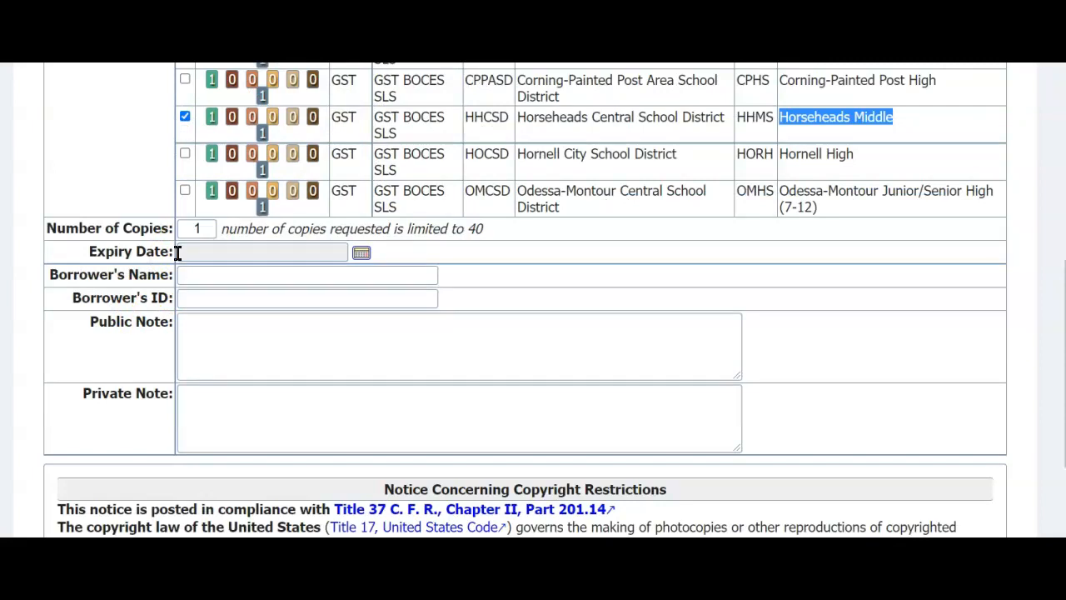
Step: Set the ILL request's expiry date to 2022-02-28
{"action": "left_click", "coordinate": [362, 255]}
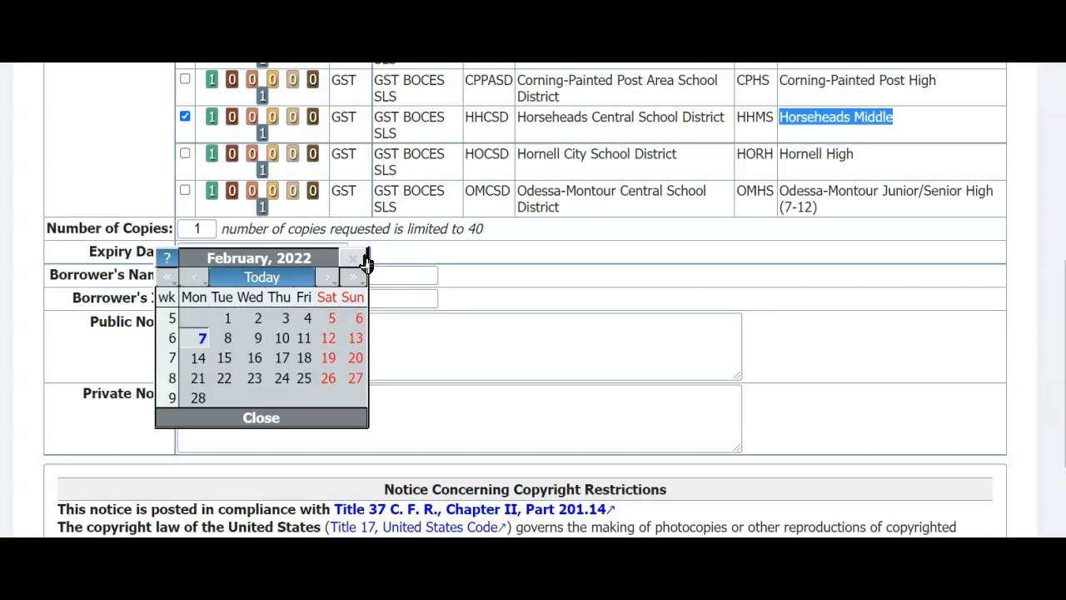
{"action": "left_click", "coordinate": [198, 397]}
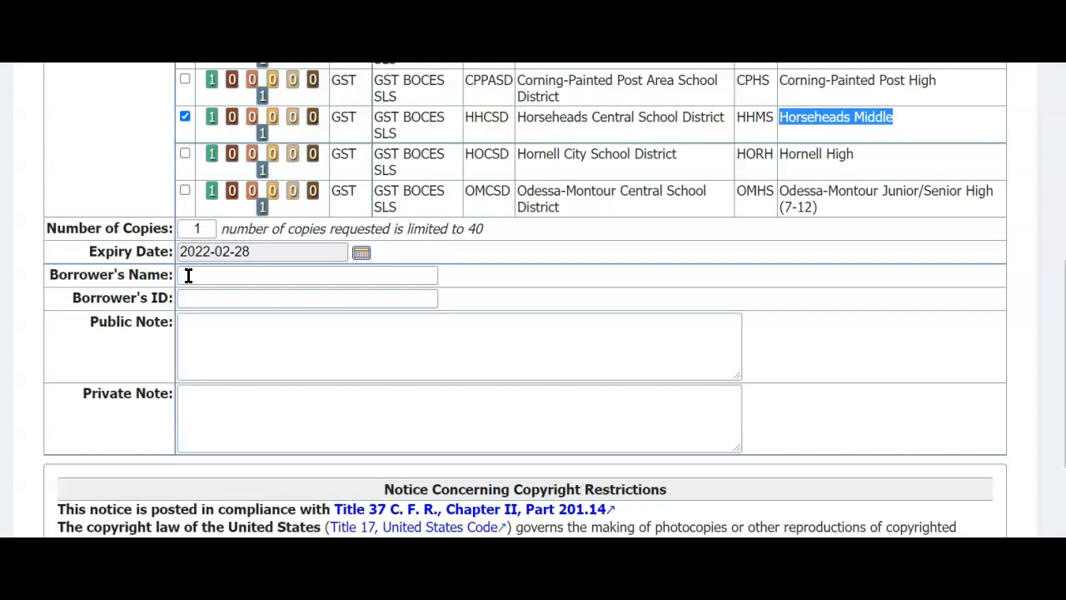
Step: Enter the borrower's name on the ILL request form
{"action": "left_click", "coordinate": [188, 276]}
{"action": "type", "text": "J"}
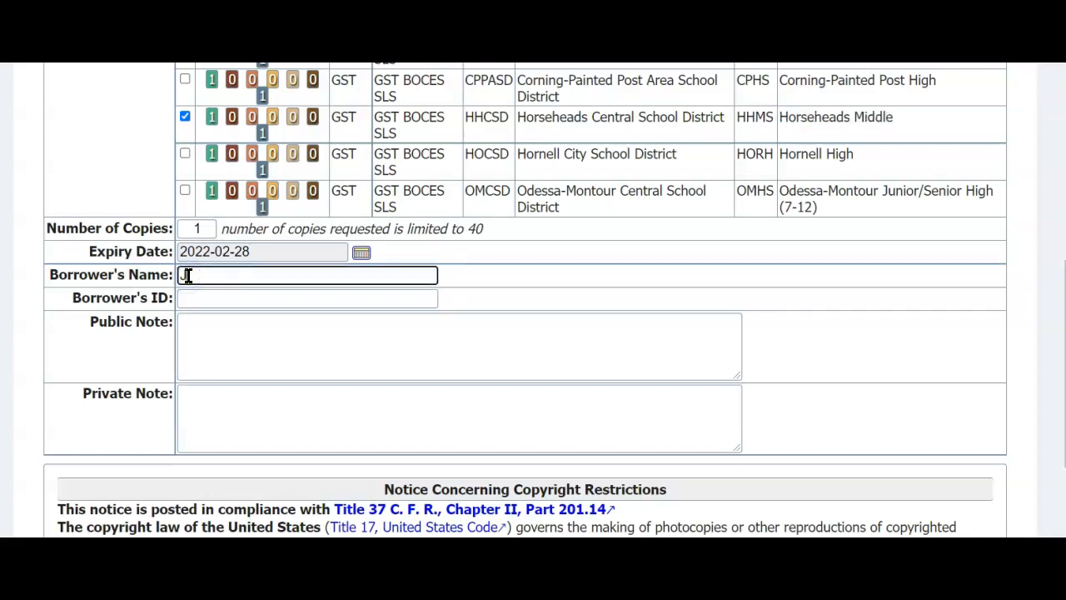
{"action": "type", "text": "ohn S."}
{"action": "scroll", "coordinate": [195, 298], "scroll_direction": "up", "scroll_amount": 1}
Step: Add a private note stating the request is only a tutorial and should be ignored
{"action": "left_click", "coordinate": [213, 443]}
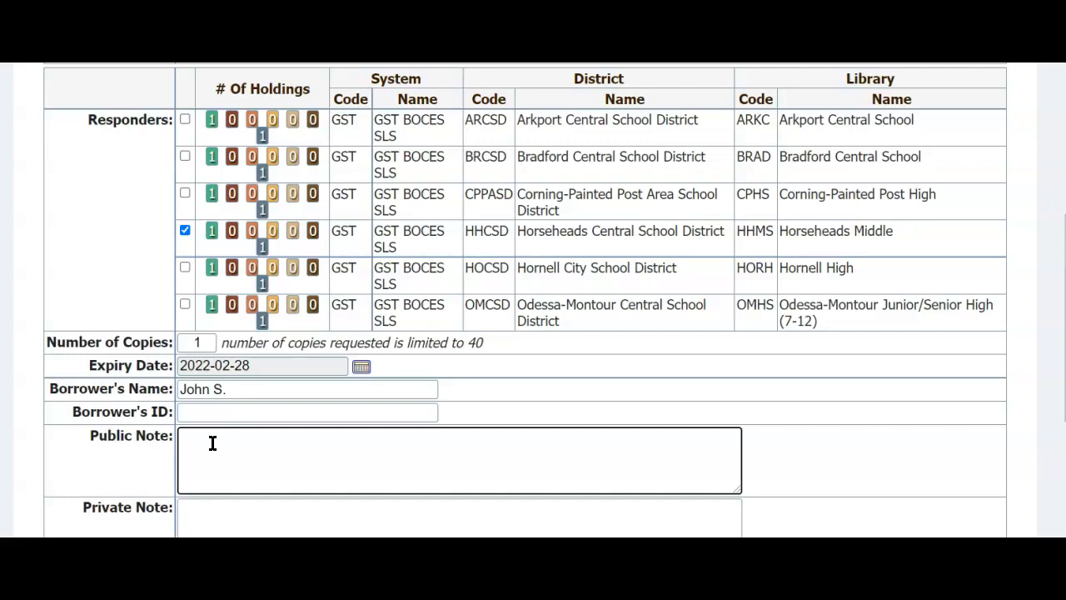
{"action": "scroll", "coordinate": [209, 442], "scroll_direction": "down", "scroll_amount": 1}
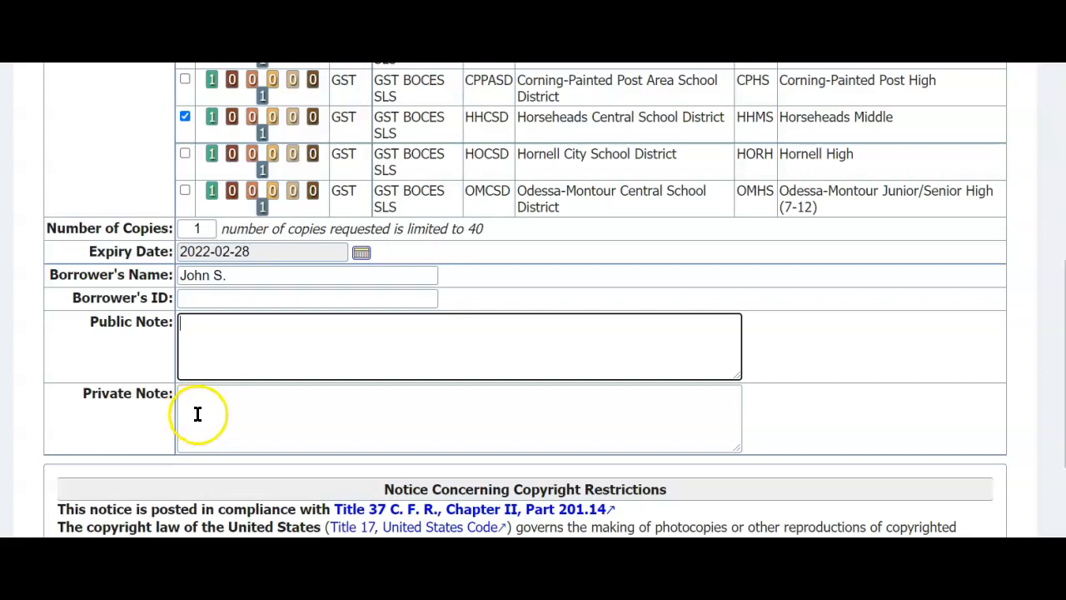
{"action": "scroll", "coordinate": [194, 411], "scroll_direction": "up", "scroll_amount": 1}
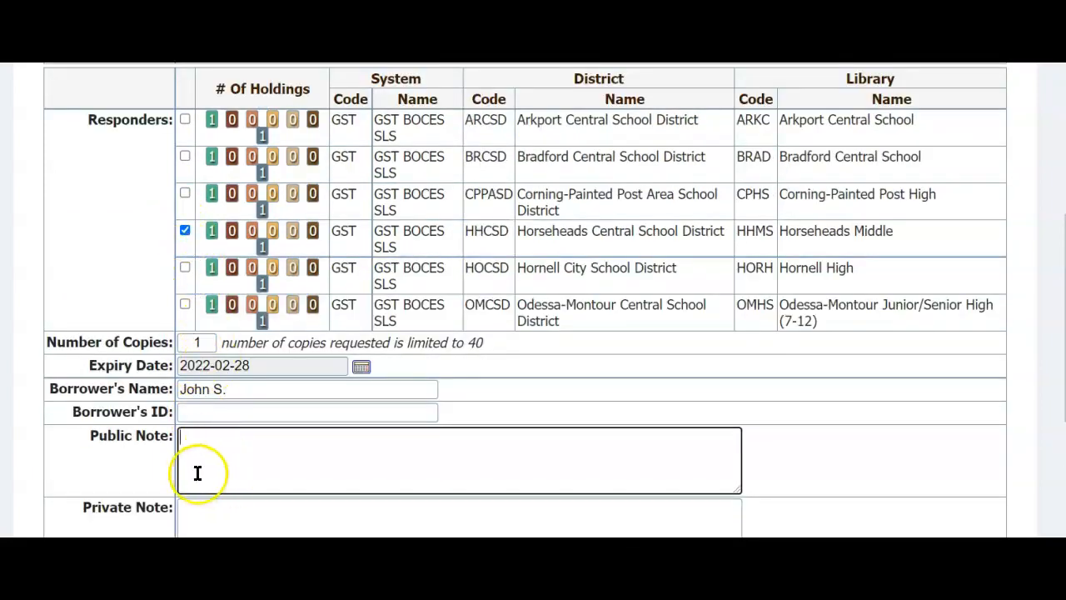
{"action": "left_click", "coordinate": [190, 514]}
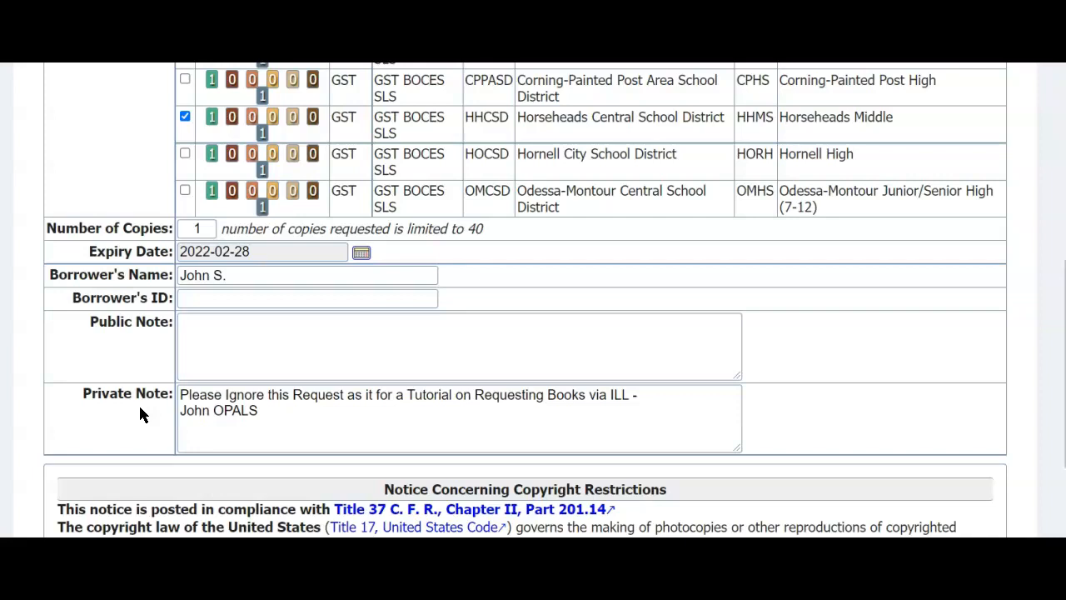
{"action": "left_click", "coordinate": [189, 414]}
{"action": "scroll", "coordinate": [183, 431], "scroll_direction": "down", "scroll_amount": 2}
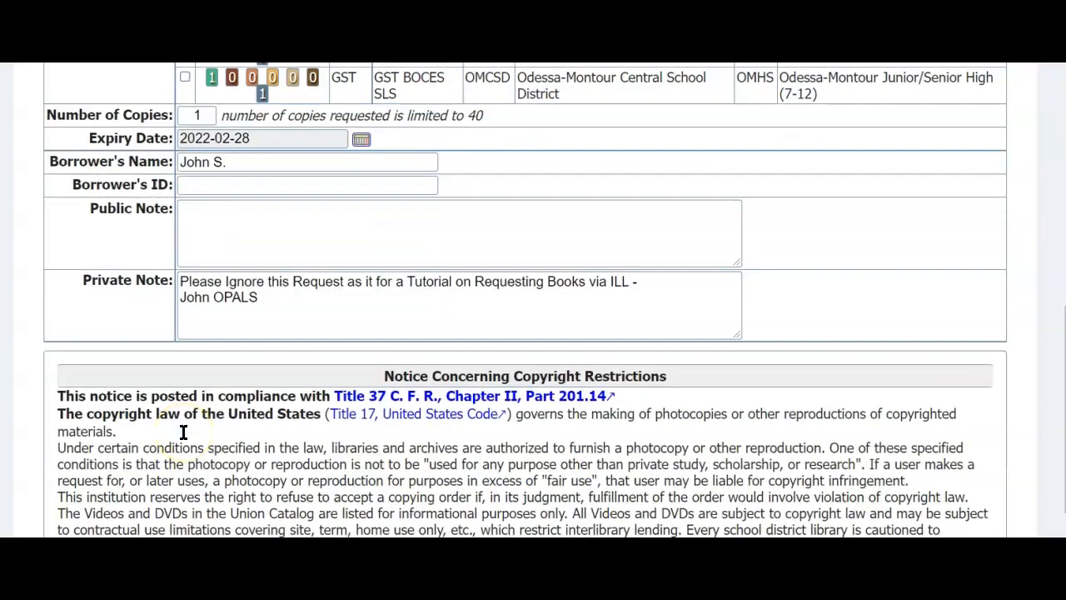
{"action": "scroll", "coordinate": [184, 431], "scroll_direction": "down", "scroll_amount": 2}
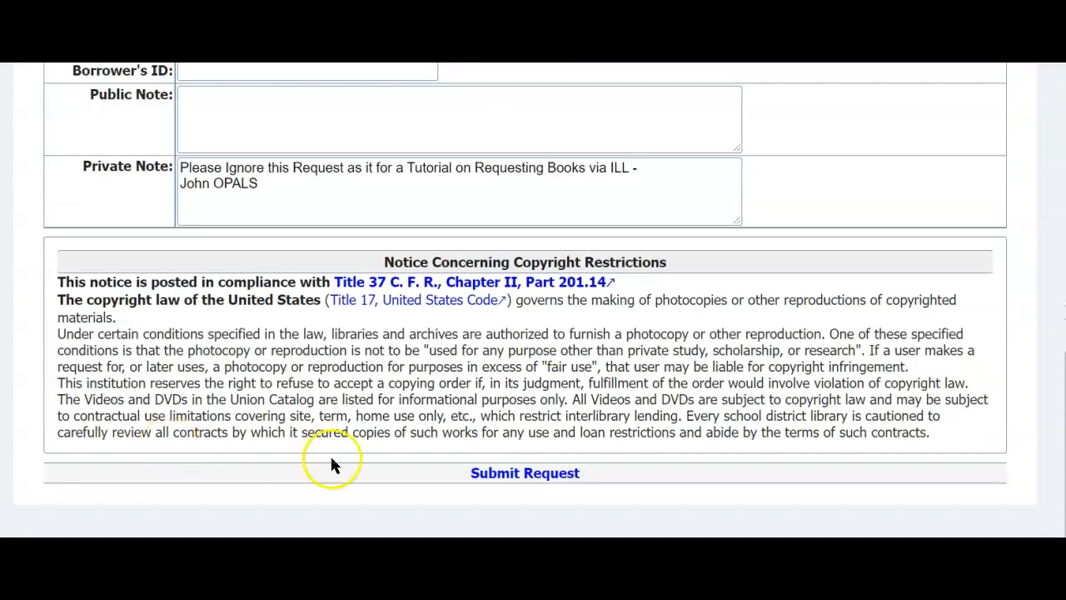
Step: Submit the Nothing request and view it listed as open in the ILL Requests list
{"action": "left_click", "coordinate": [497, 474]}
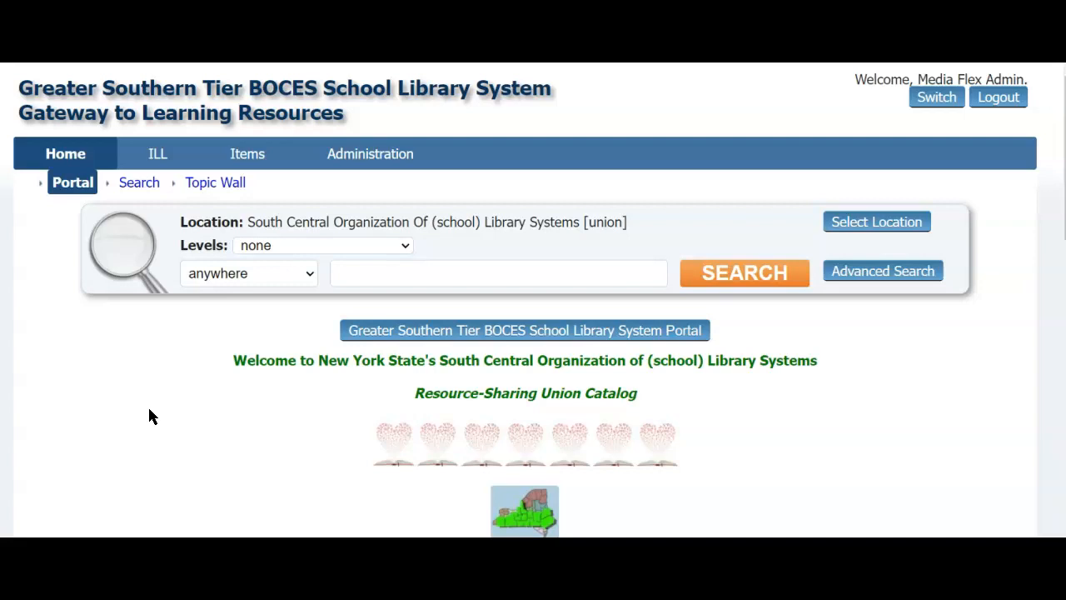
{"action": "left_click", "coordinate": [158, 155]}
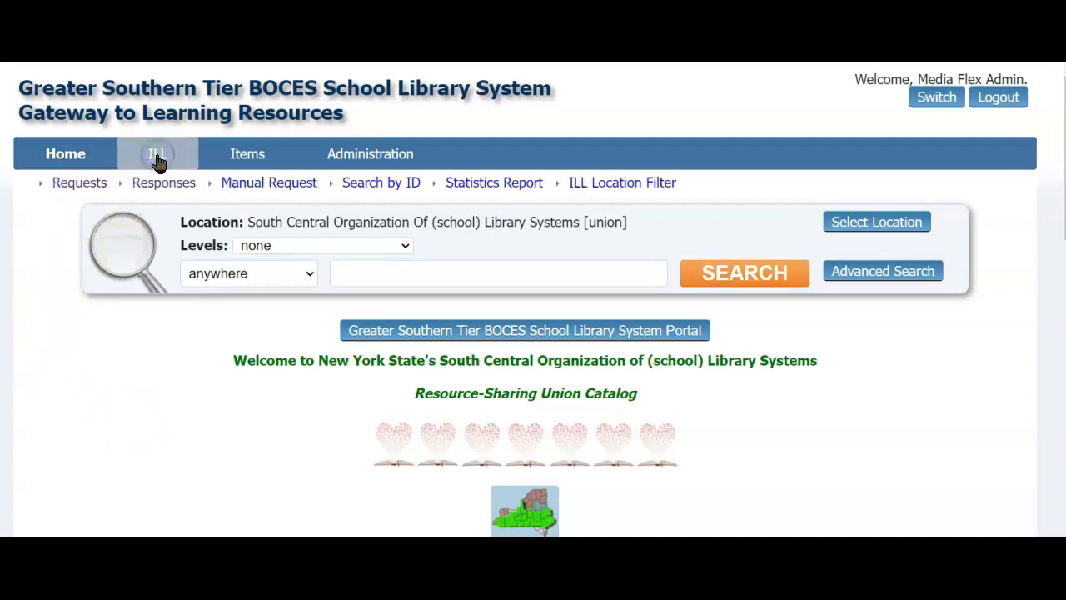
{"action": "left_click", "coordinate": [75, 188]}
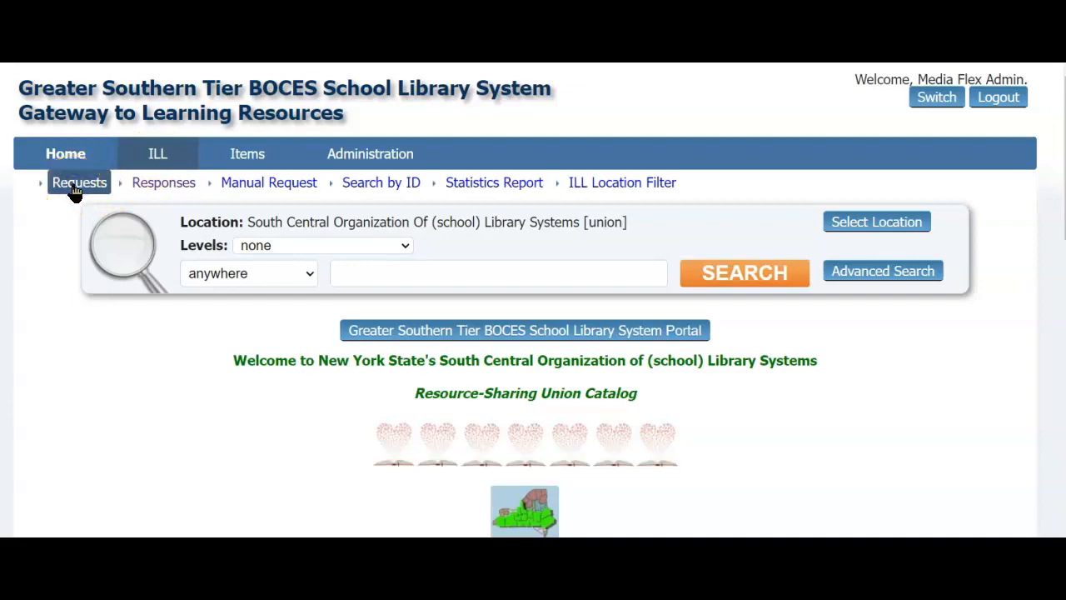
{"action": "scroll", "coordinate": [63, 354], "scroll_direction": "down", "scroll_amount": 1}
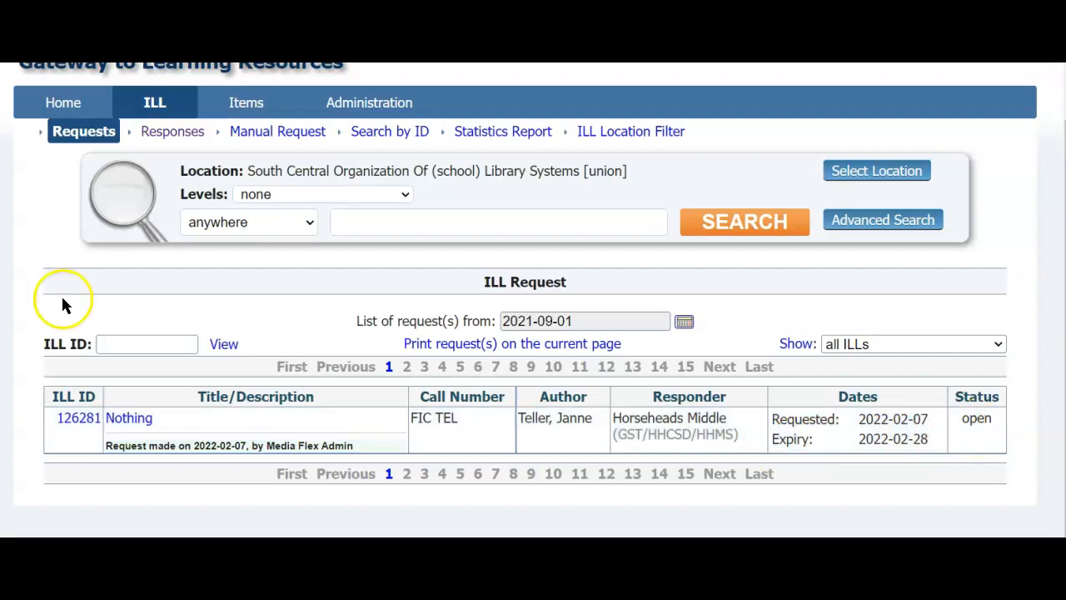
{"action": "left_click", "coordinate": [269, 135]}
{"action": "left_click", "coordinate": [499, 473]}
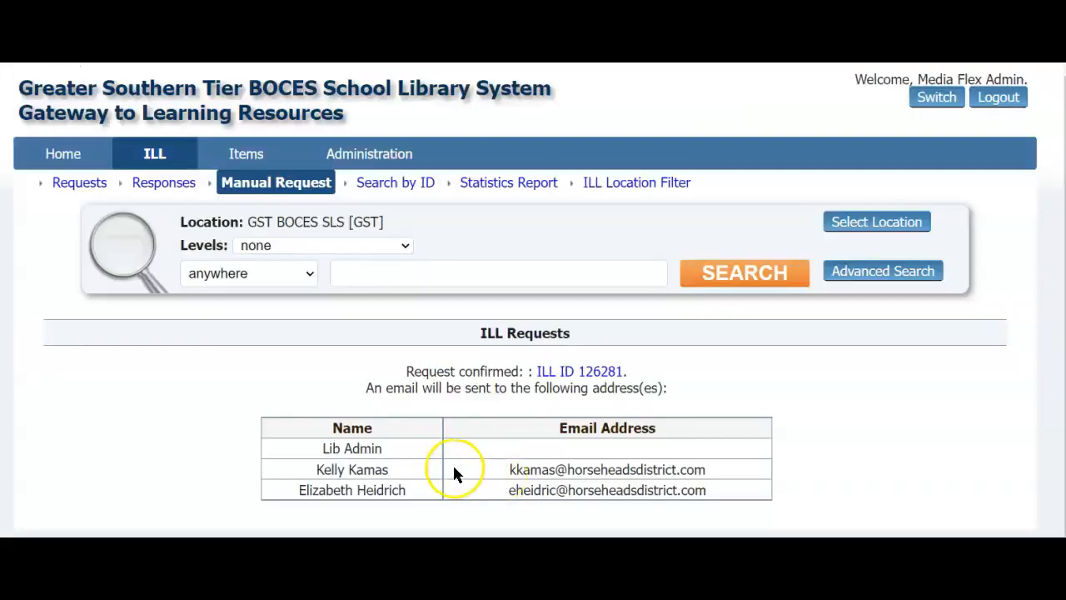
{"action": "scroll", "coordinate": [208, 374], "scroll_direction": "down", "scroll_amount": 1}
{"action": "scroll", "coordinate": [198, 376], "scroll_direction": "down", "scroll_amount": 1}
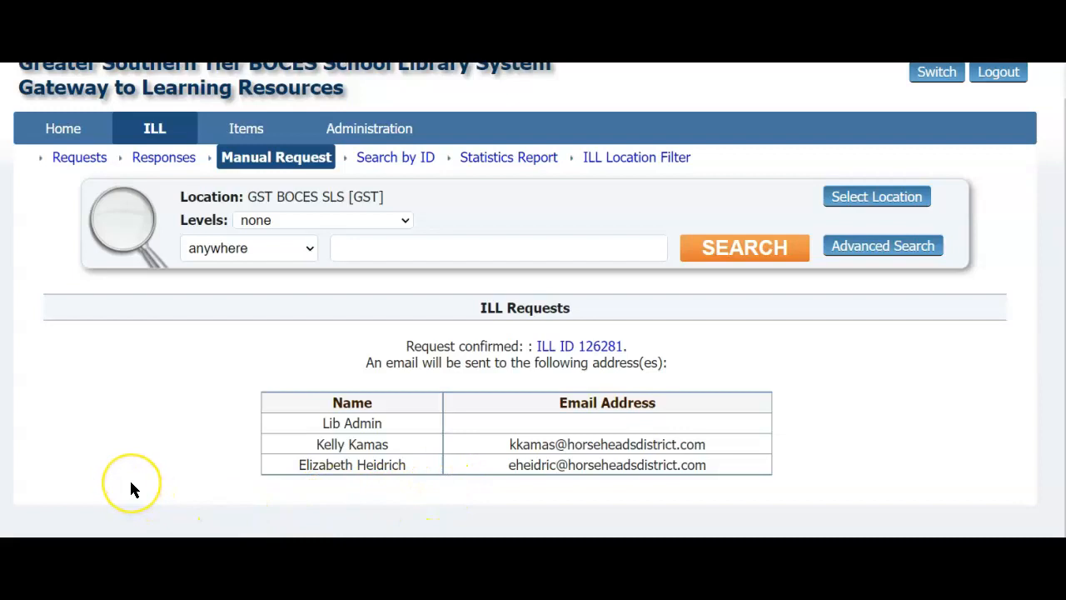
{"action": "scroll", "coordinate": [131, 490], "scroll_direction": "up", "scroll_amount": 1}
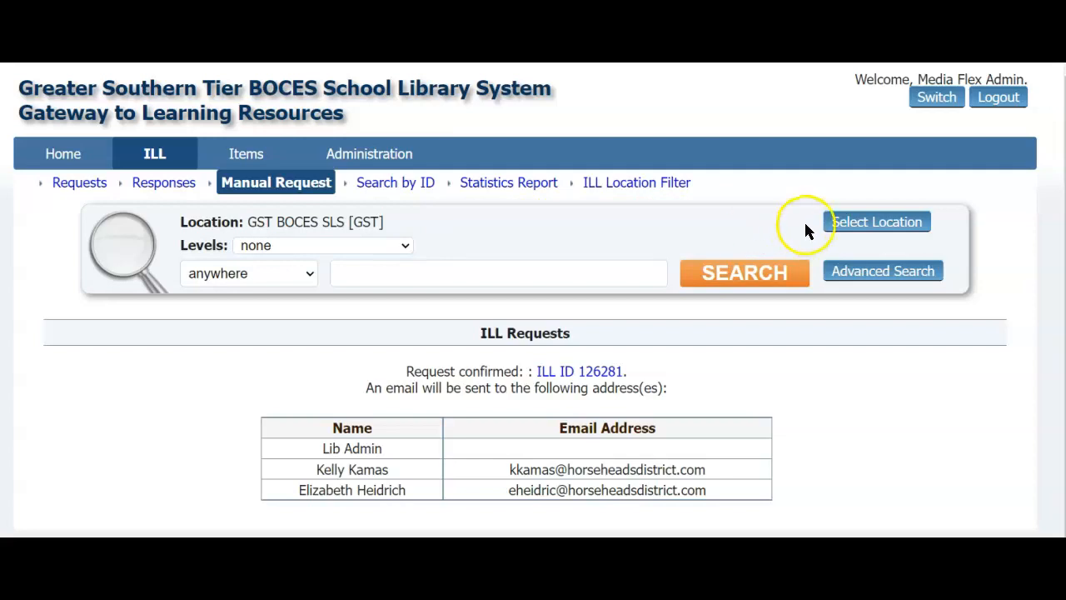
Step: Set the location chooser to GST BOCES SLS [GST] and Corning-Painted Post Area School District
{"action": "left_click", "coordinate": [850, 222]}
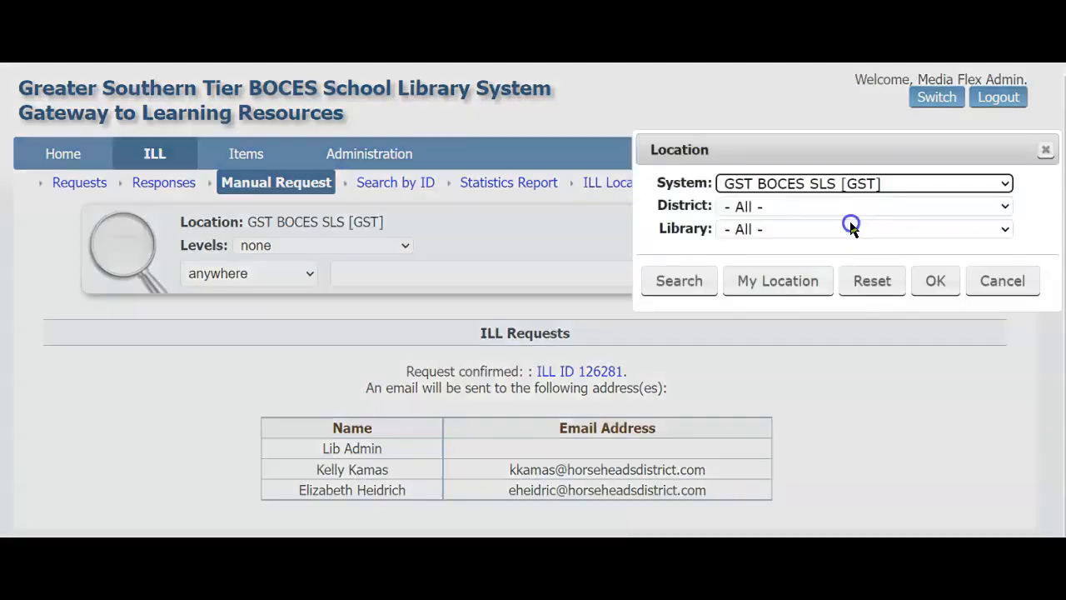
{"action": "left_click", "coordinate": [797, 183]}
{"action": "left_click", "coordinate": [758, 205]}
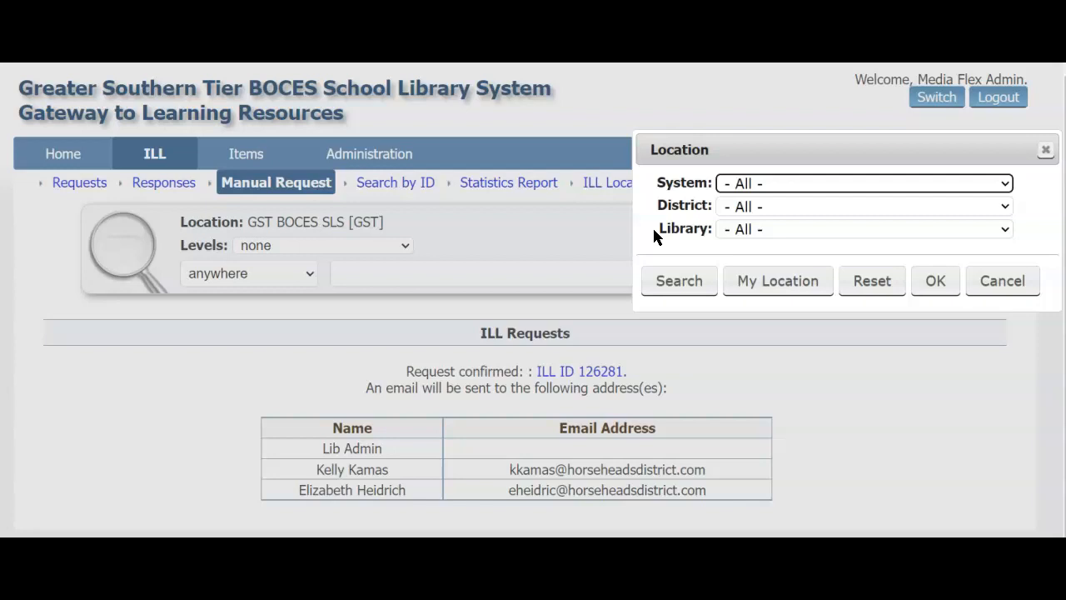
{"action": "left_click", "coordinate": [773, 183]}
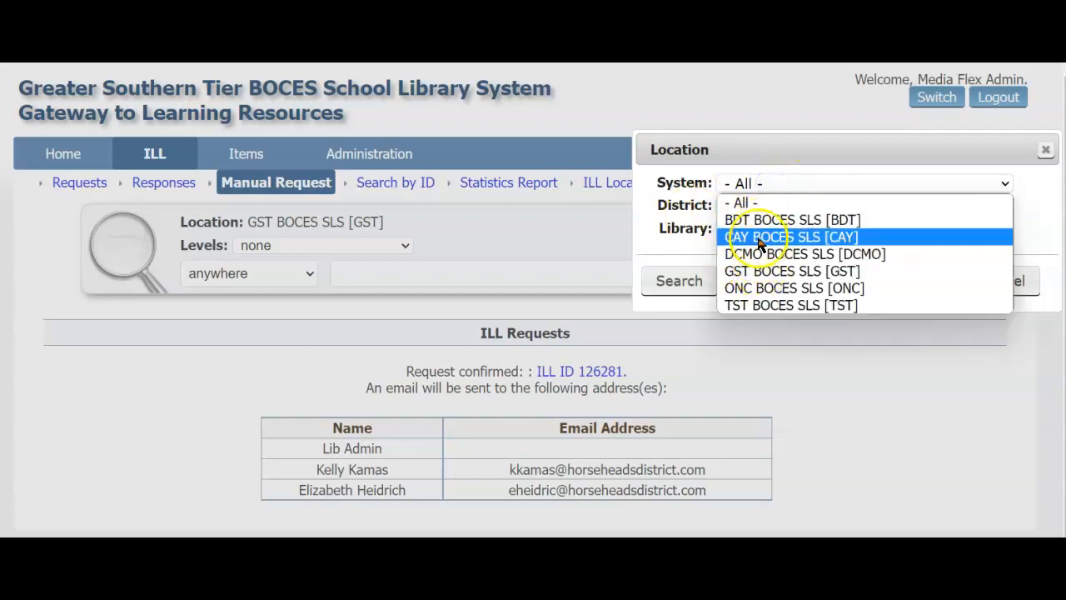
{"action": "left_click", "coordinate": [617, 201]}
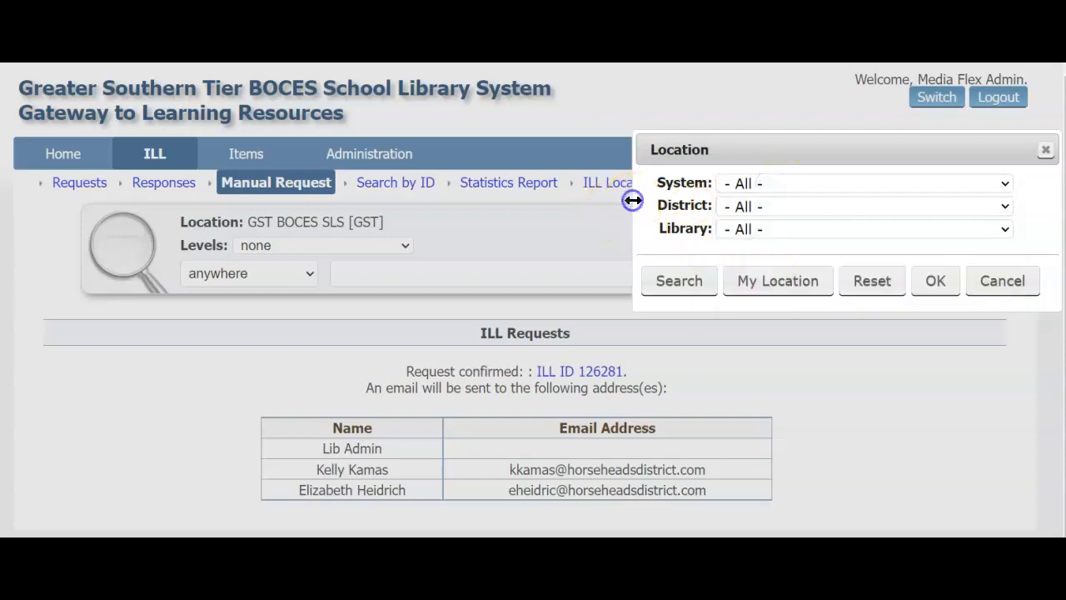
{"action": "left_click", "coordinate": [736, 208]}
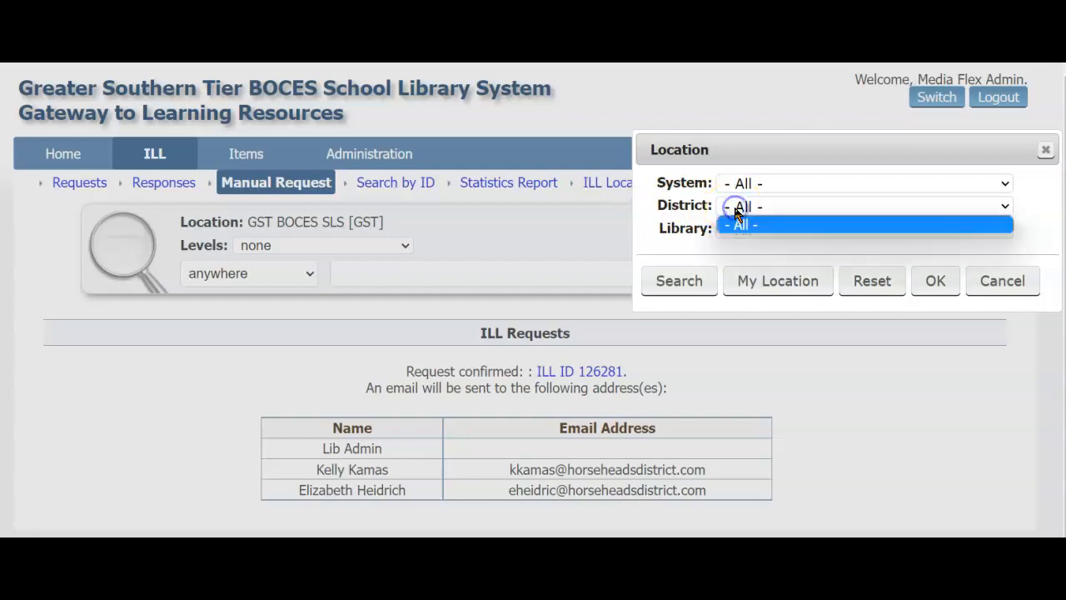
{"action": "left_click", "coordinate": [766, 180]}
{"action": "left_click", "coordinate": [750, 271]}
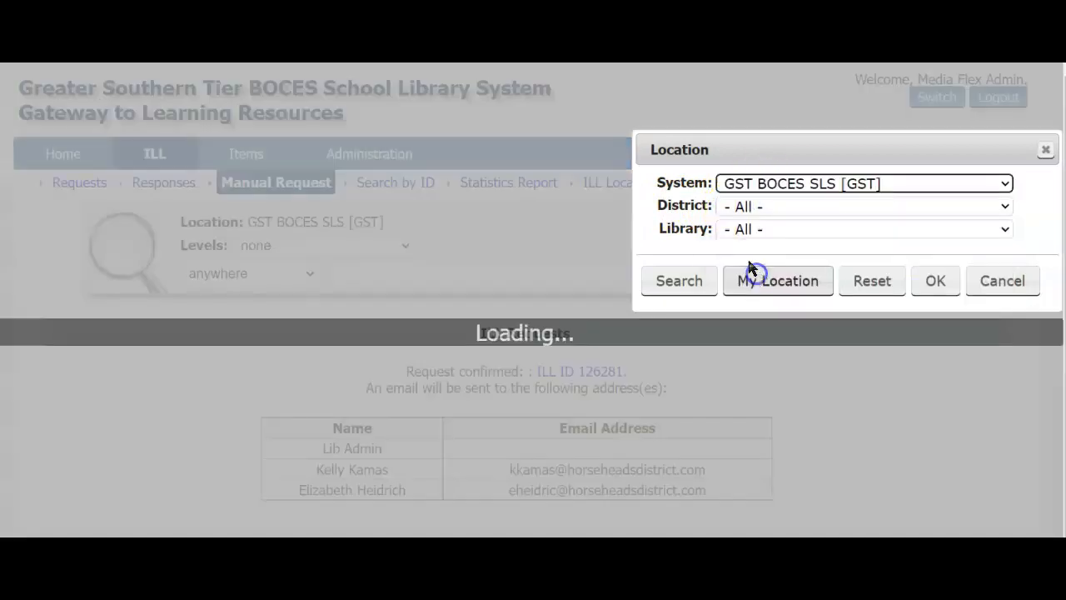
{"action": "left_click", "coordinate": [757, 206]}
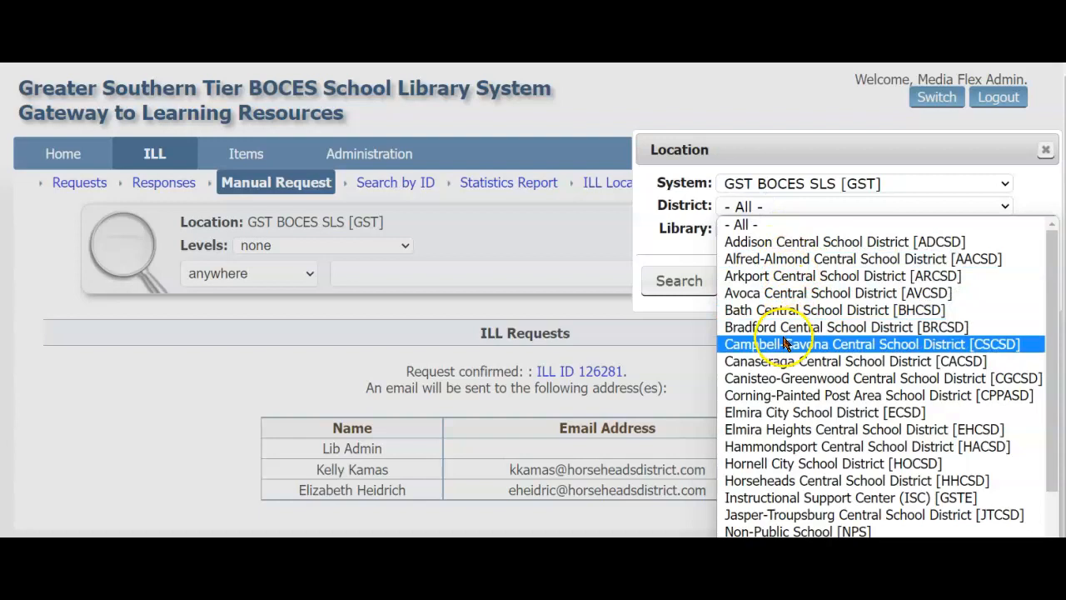
{"action": "left_click", "coordinate": [752, 396]}
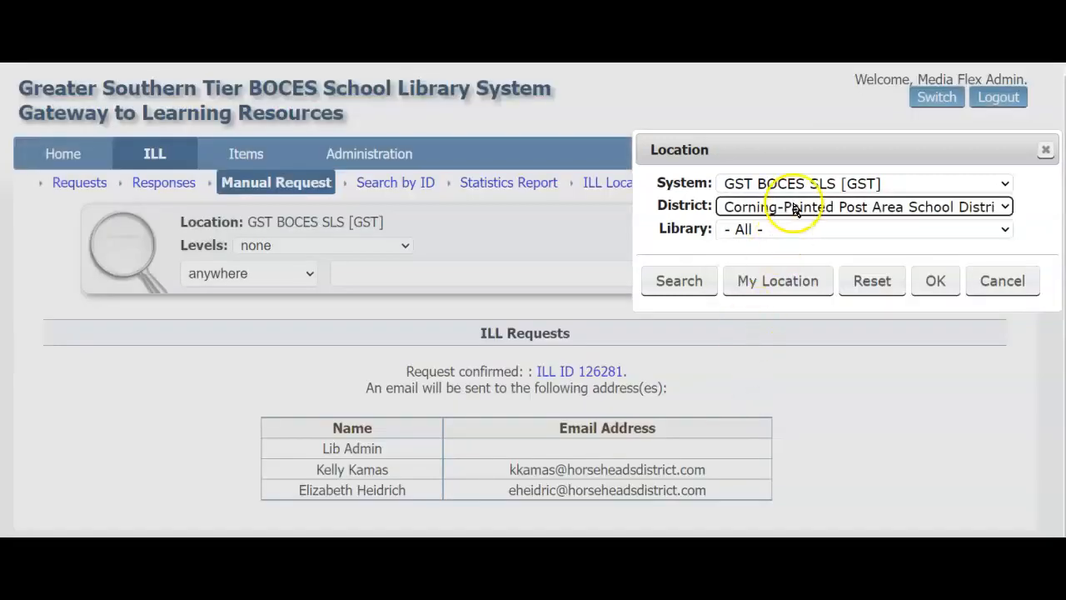